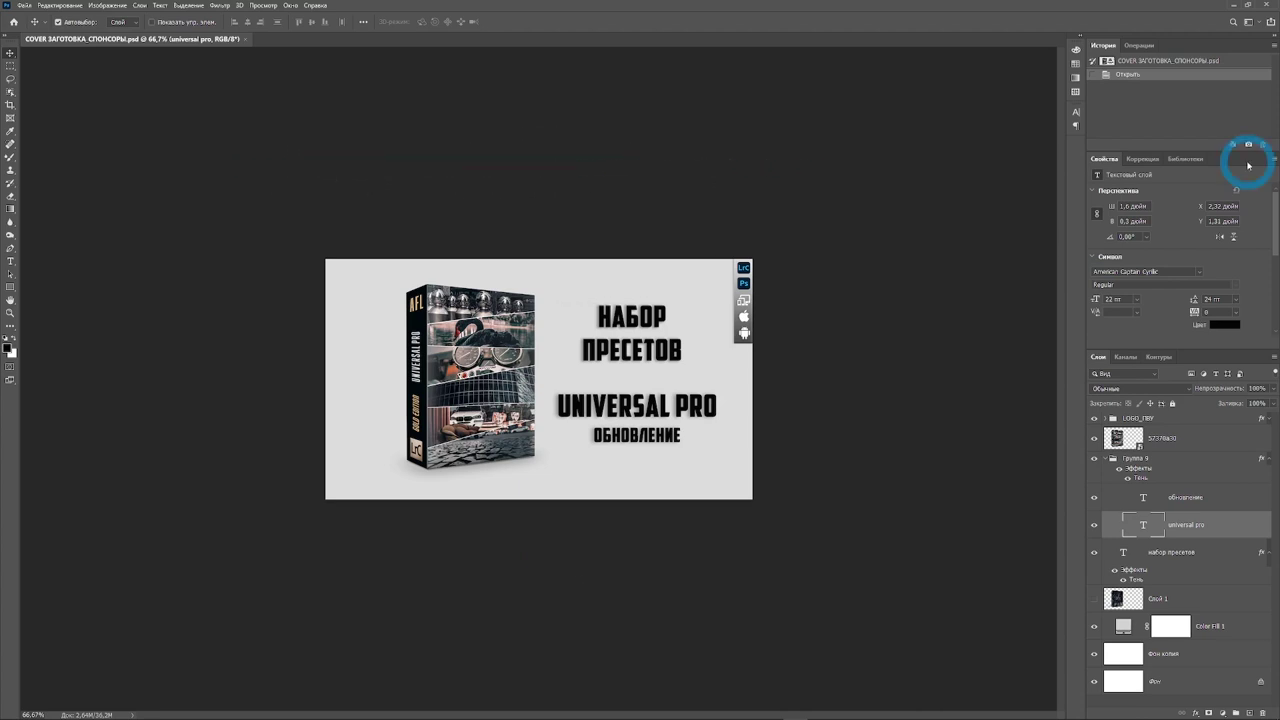
Float the Properties panel out of the right dock over the workspace
mouse_move(1246, 159)
mouse_down()
mouse_move(951, 170)
mouse_move(1127, 141)
mouse_move(980, 200)
mouse_move(945, 173)
mouse_up()
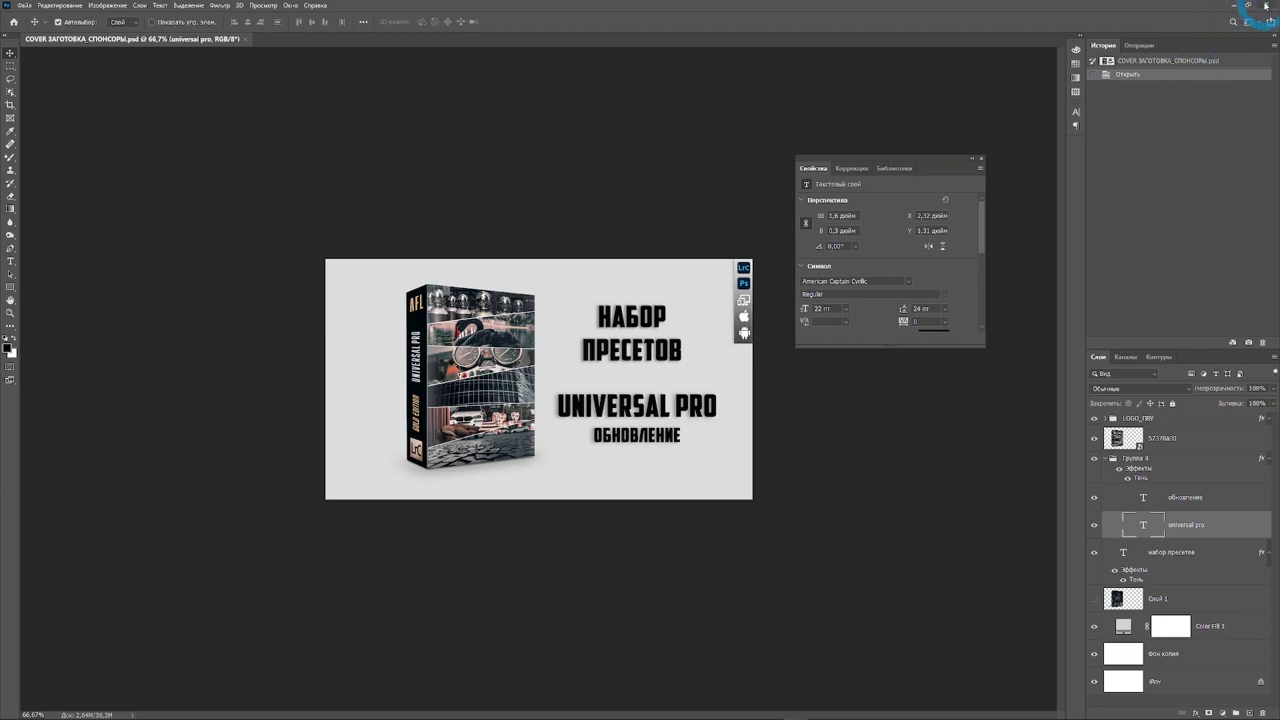
Pull the Layers panel out of the right dock so it floats over the left canvas
click(938, 165)
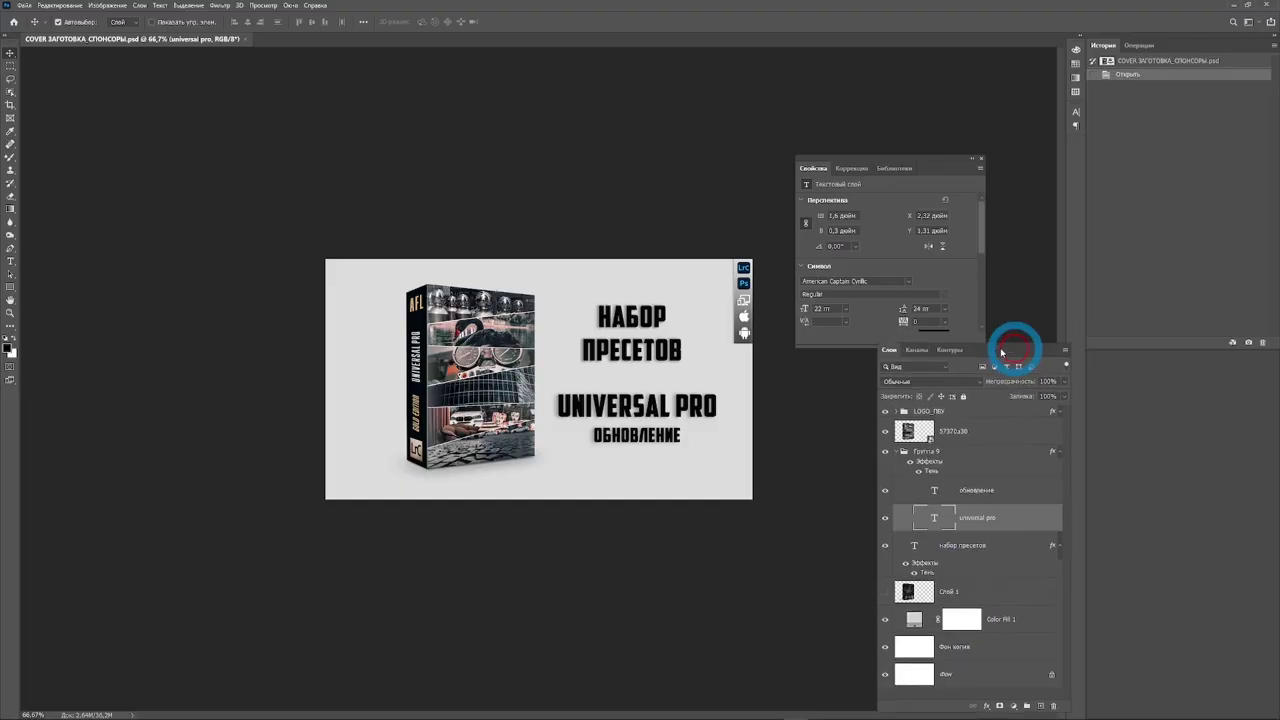
mouse_move(1014, 343)
mouse_down()
mouse_move(517, 180)
mouse_move(166, 131)
mouse_up()
Float the toolbar and History panel over the workspace, then restore the Photoshop window to a smaller size
drag(10, 46, 310, 97)
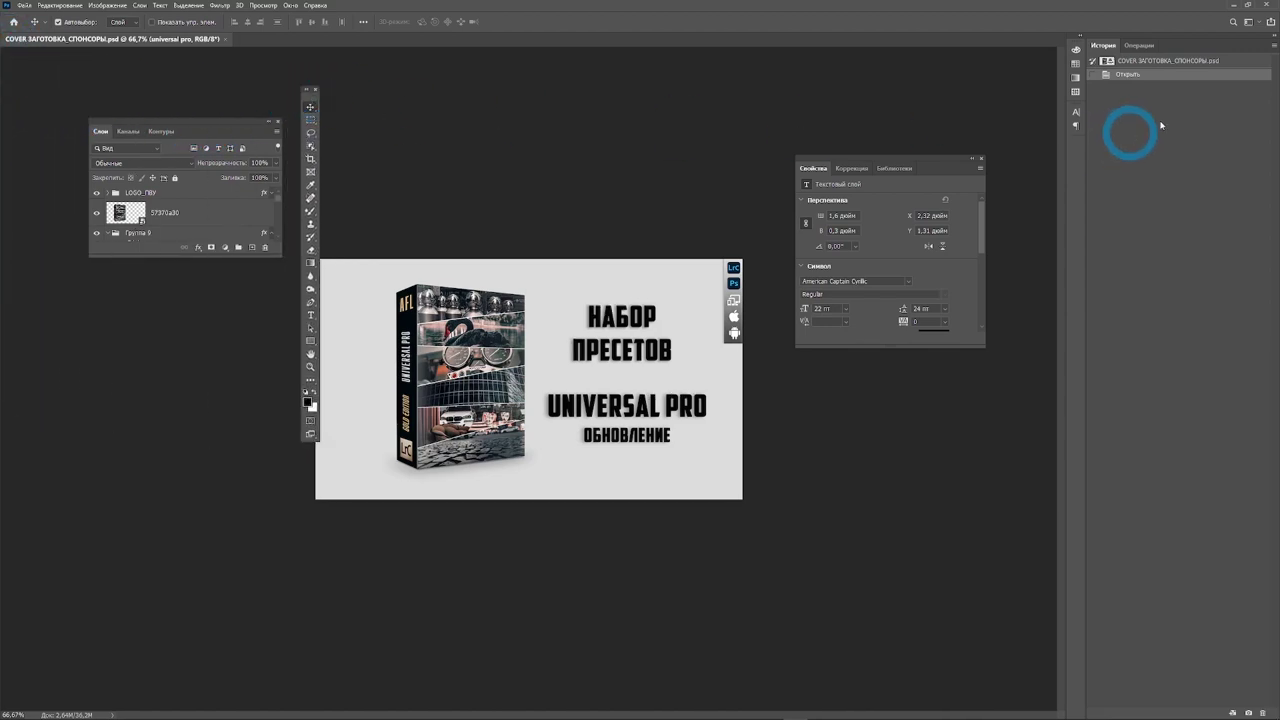
mouse_move(1213, 50)
mouse_down()
mouse_move(788, 82)
mouse_move(742, 72)
mouse_up()
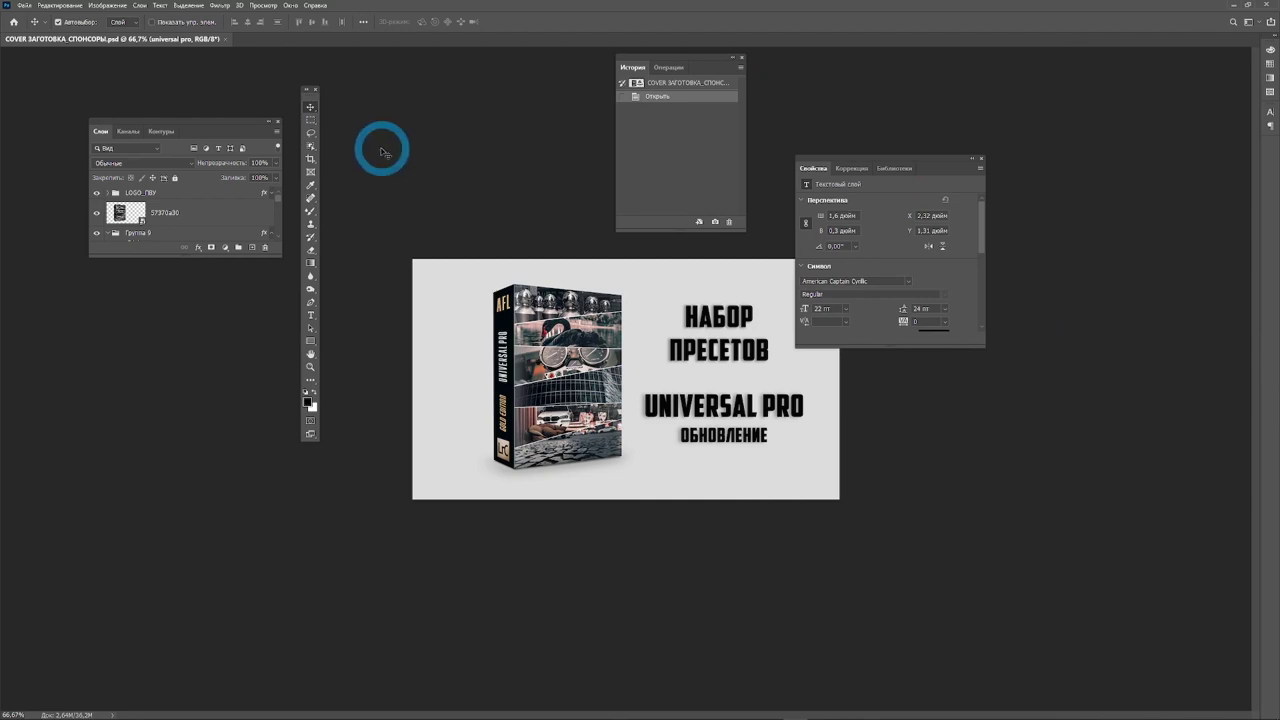
mouse_move(310, 92)
mouse_down()
mouse_move(320, 130)
mouse_move(362, 148)
mouse_move(342, 133)
mouse_up()
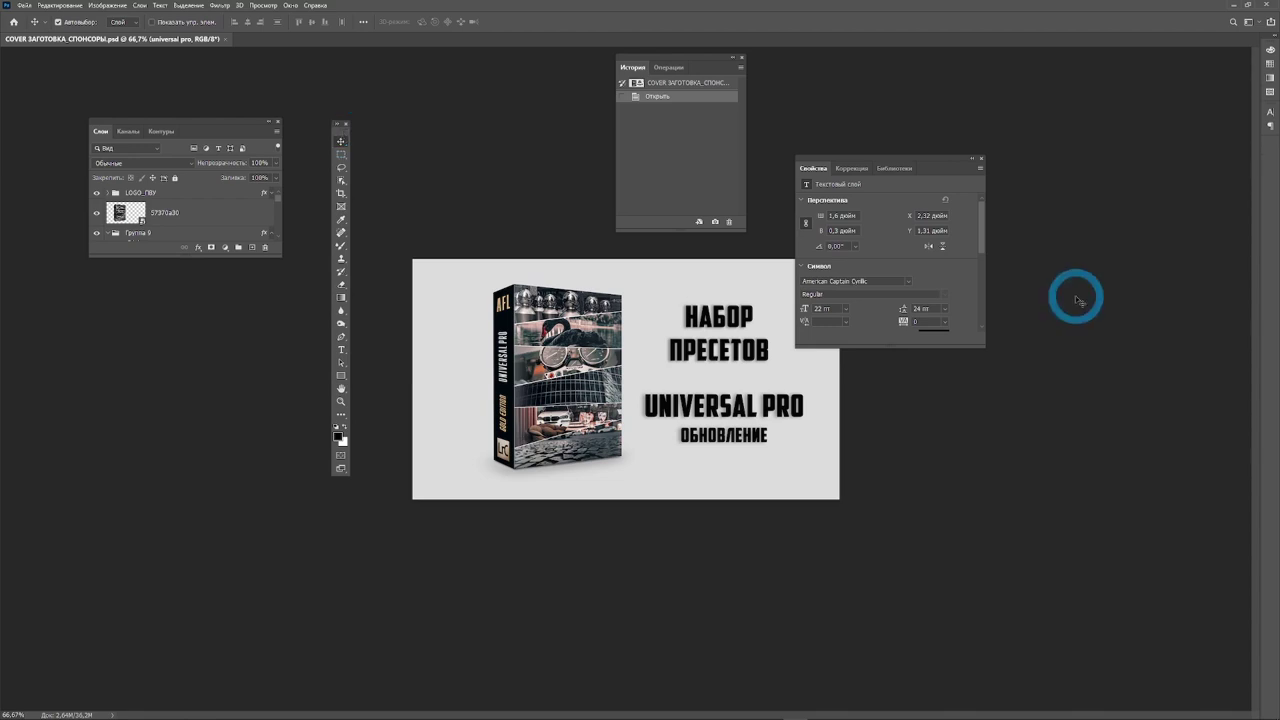
click(1250, 5)
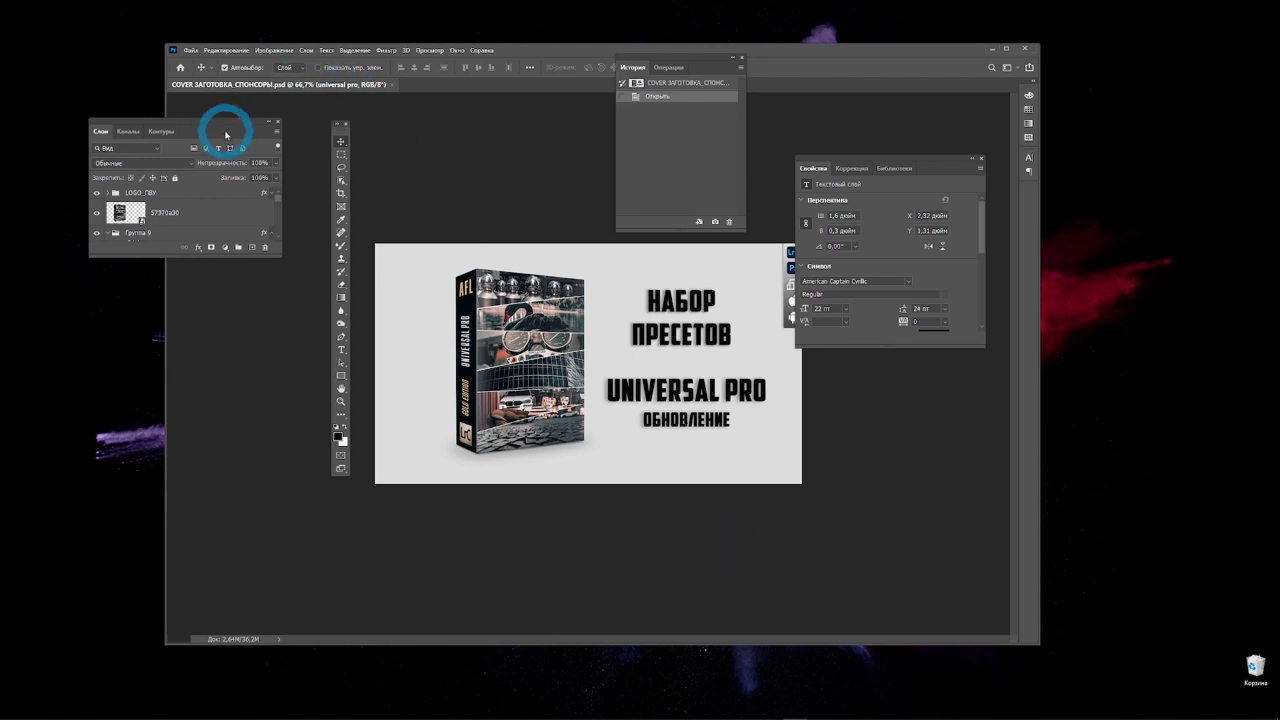
Move the floating Layers panel to the lower right and dock the toolbar on the left edge
mouse_move(228, 128)
mouse_down()
mouse_move(948, 457)
mouse_move(913, 452)
mouse_up()
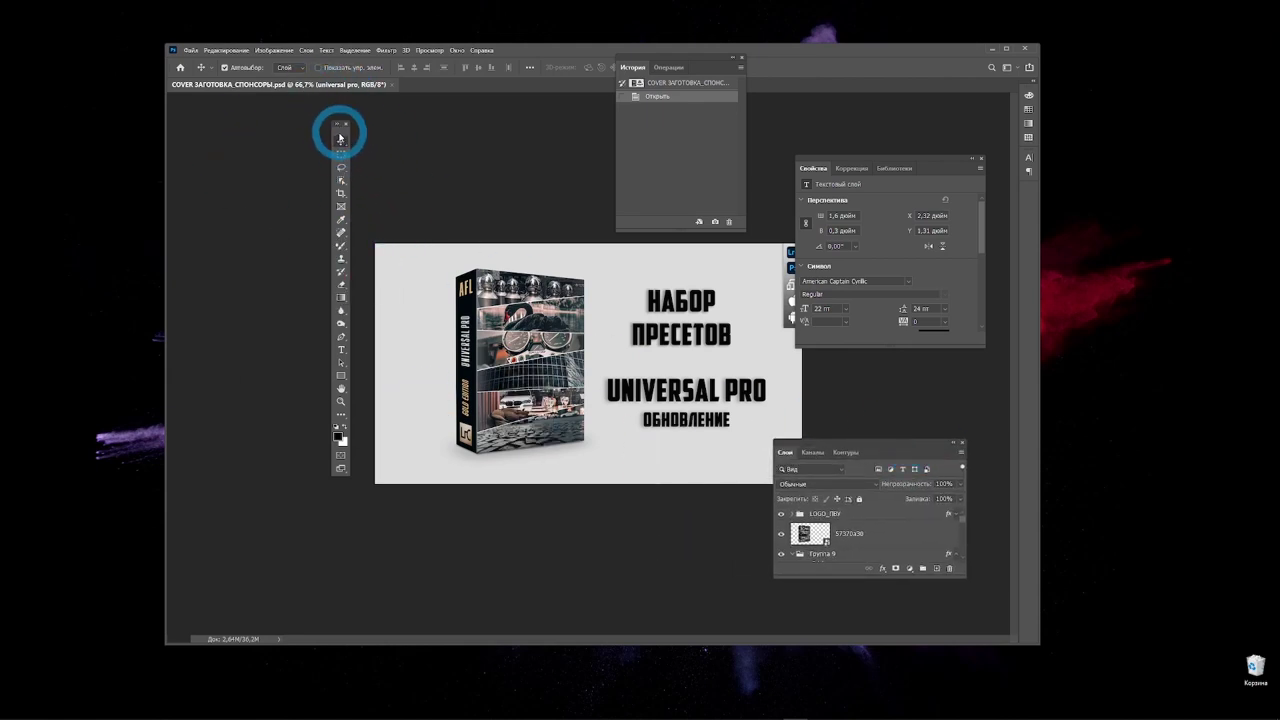
mouse_move(342, 131)
mouse_down()
mouse_move(313, 157)
mouse_move(170, 148)
mouse_up()
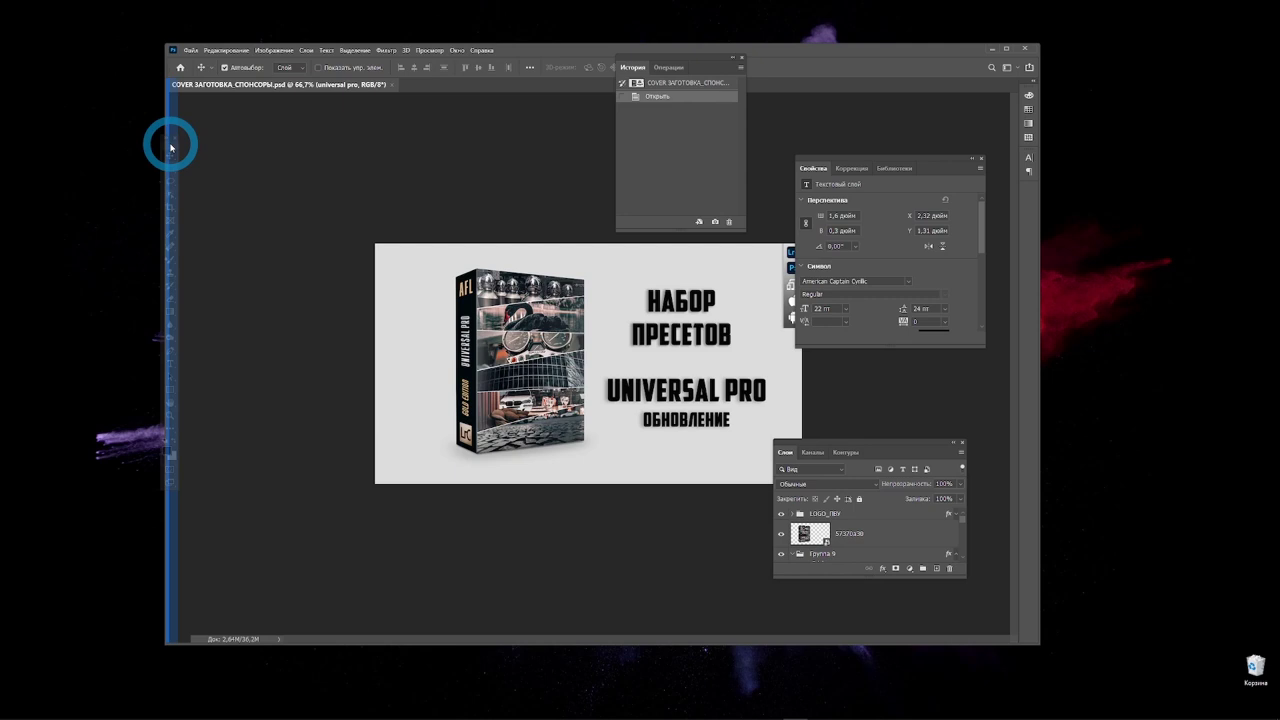
drag(170, 148, 168, 142)
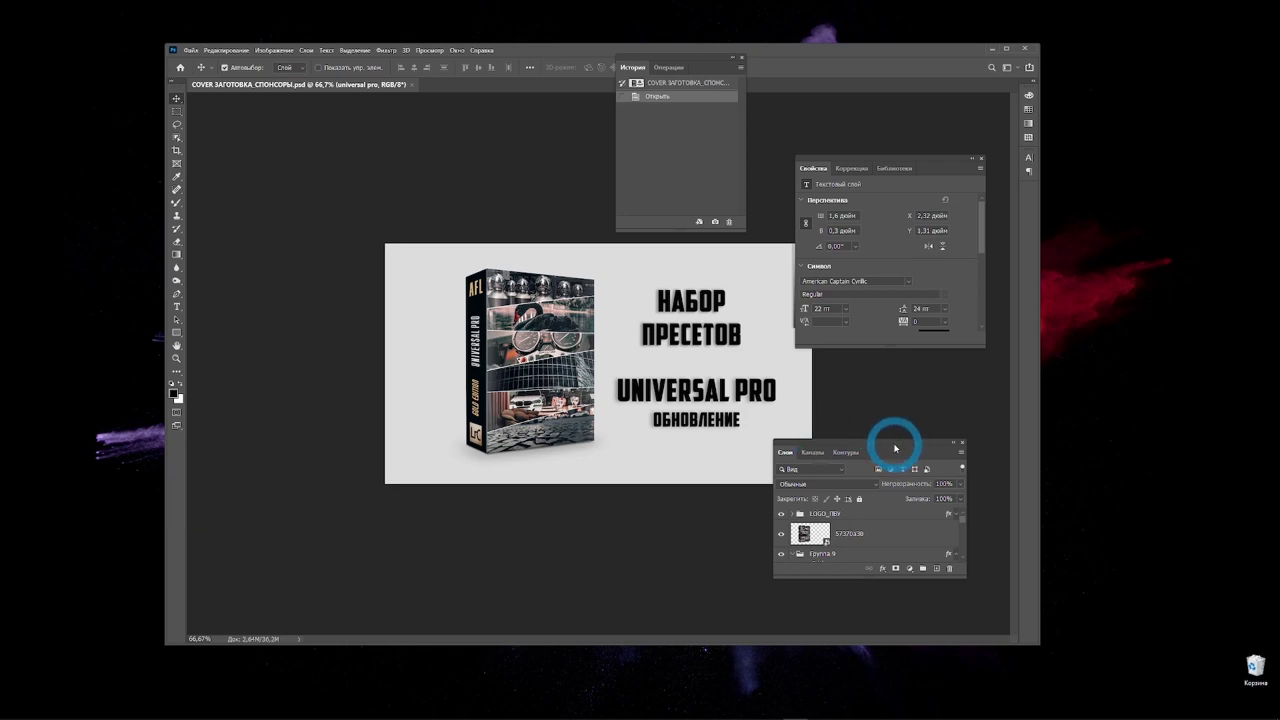
Dock Layers in the right column and group Properties onto its tab bar
drag(895, 447, 1038, 443)
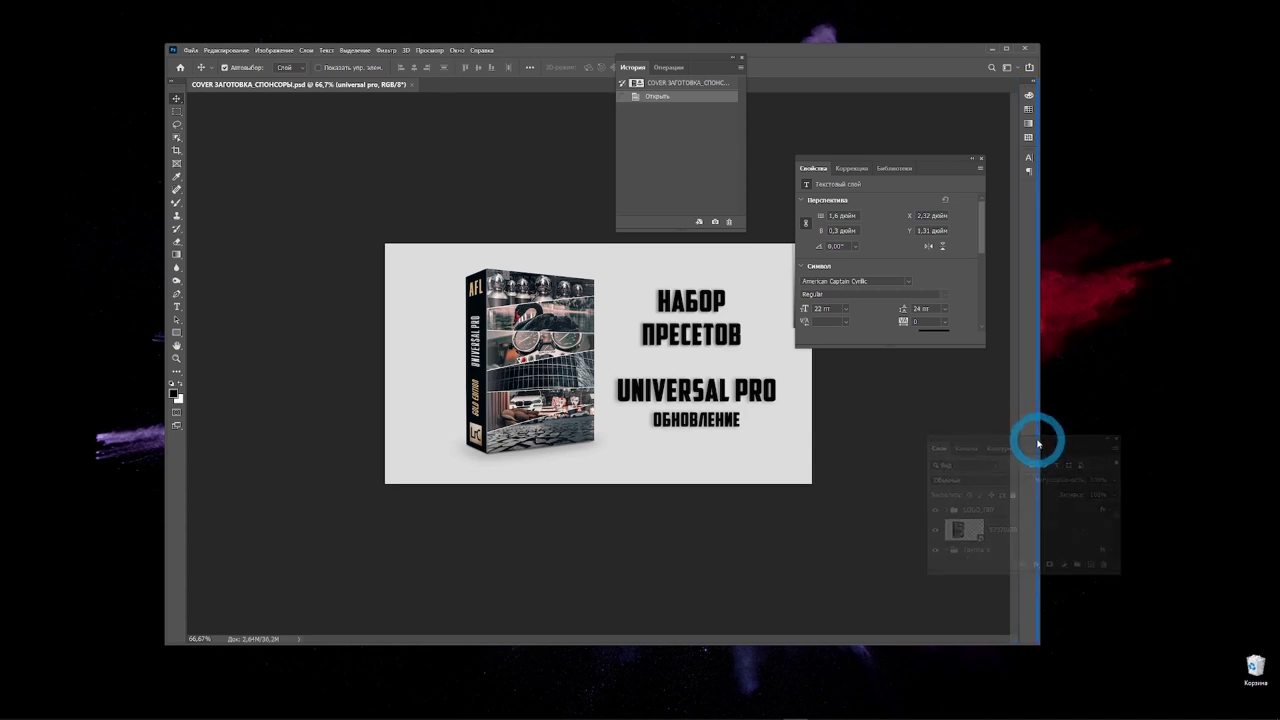
drag(1038, 443, 1036, 438)
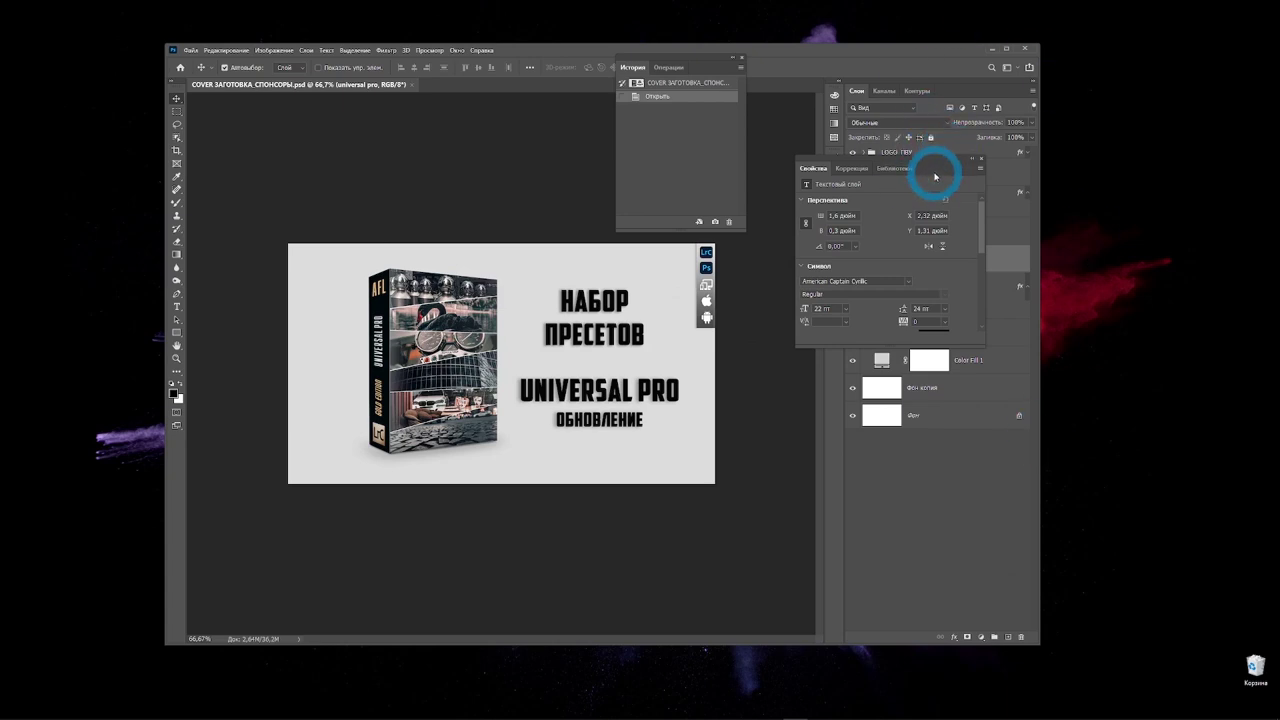
drag(937, 173, 928, 165)
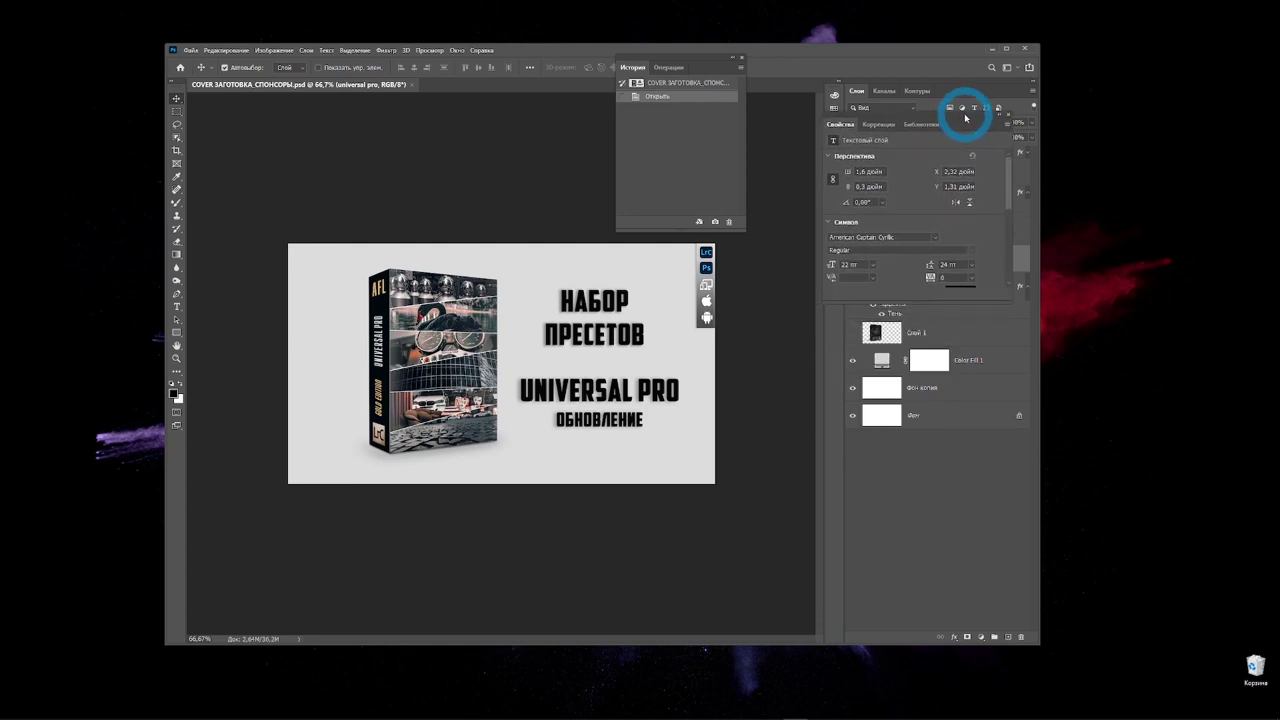
drag(928, 165, 979, 101)
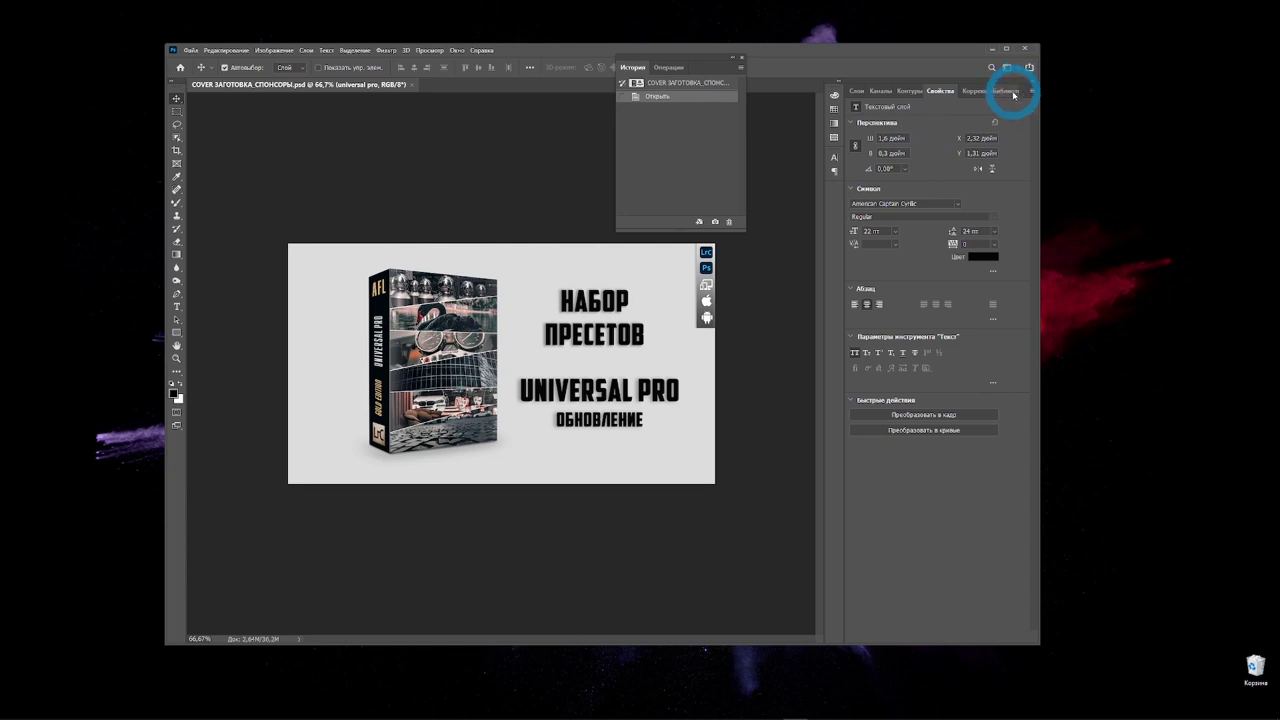
Tear Properties, Libraries and Adjustments out of the dock and combine them into one floating group
drag(940, 91, 434, 100)
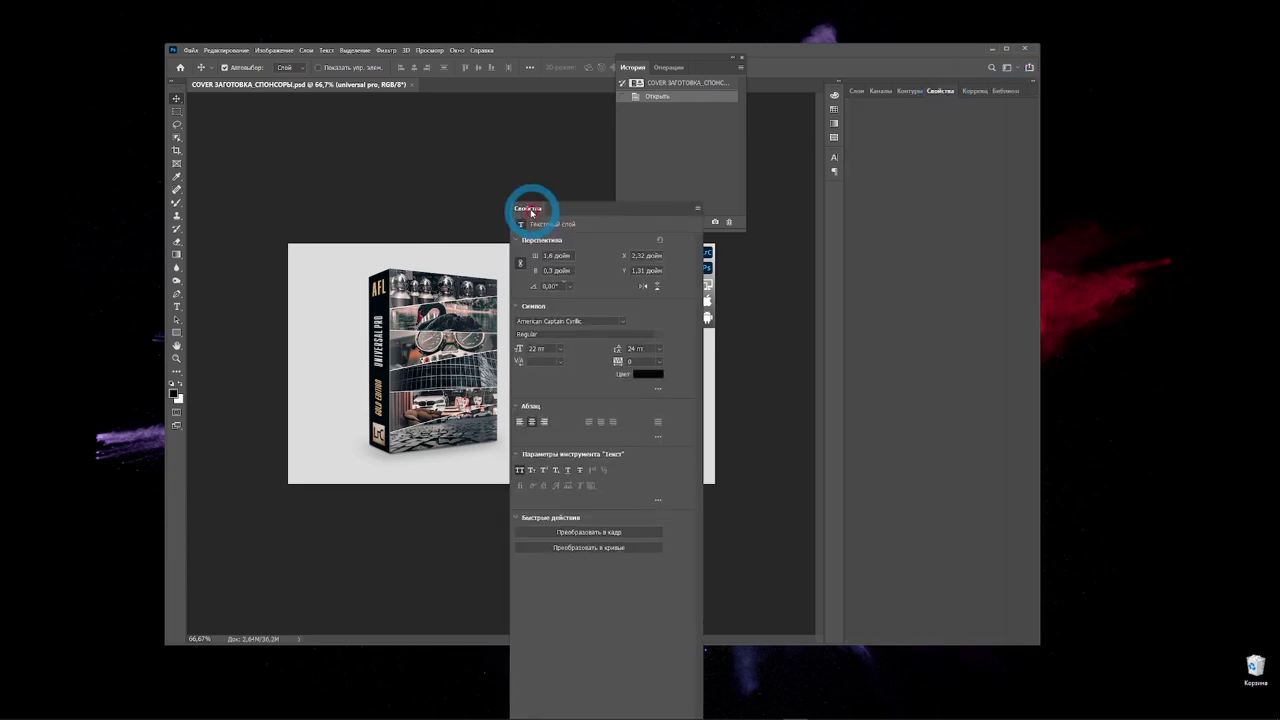
drag(997, 91, 460, 102)
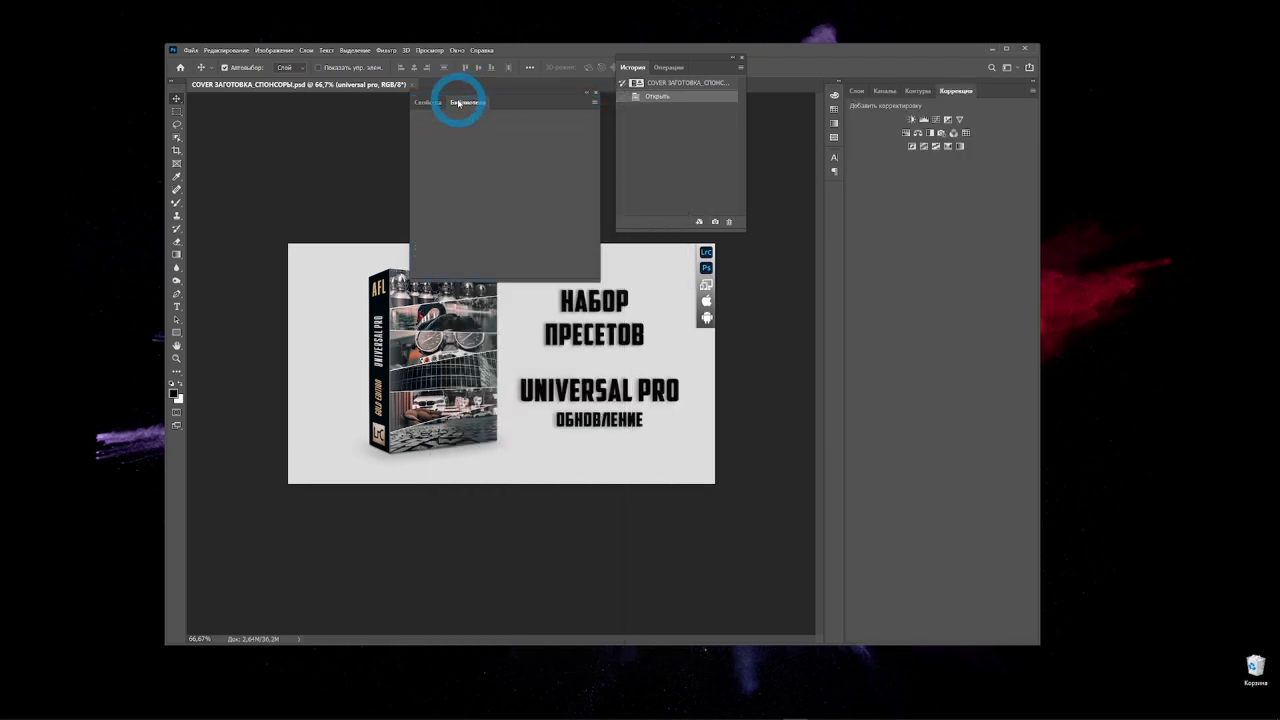
drag(955, 95, 446, 107)
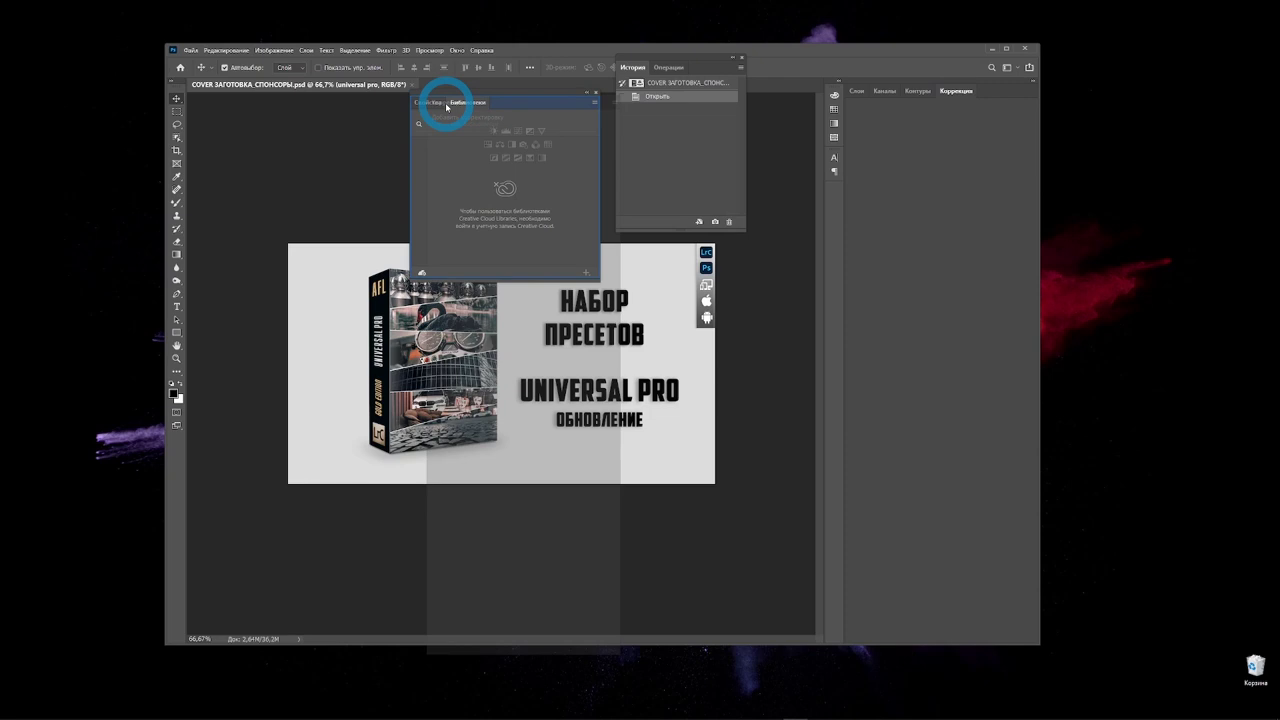
drag(446, 107, 446, 103)
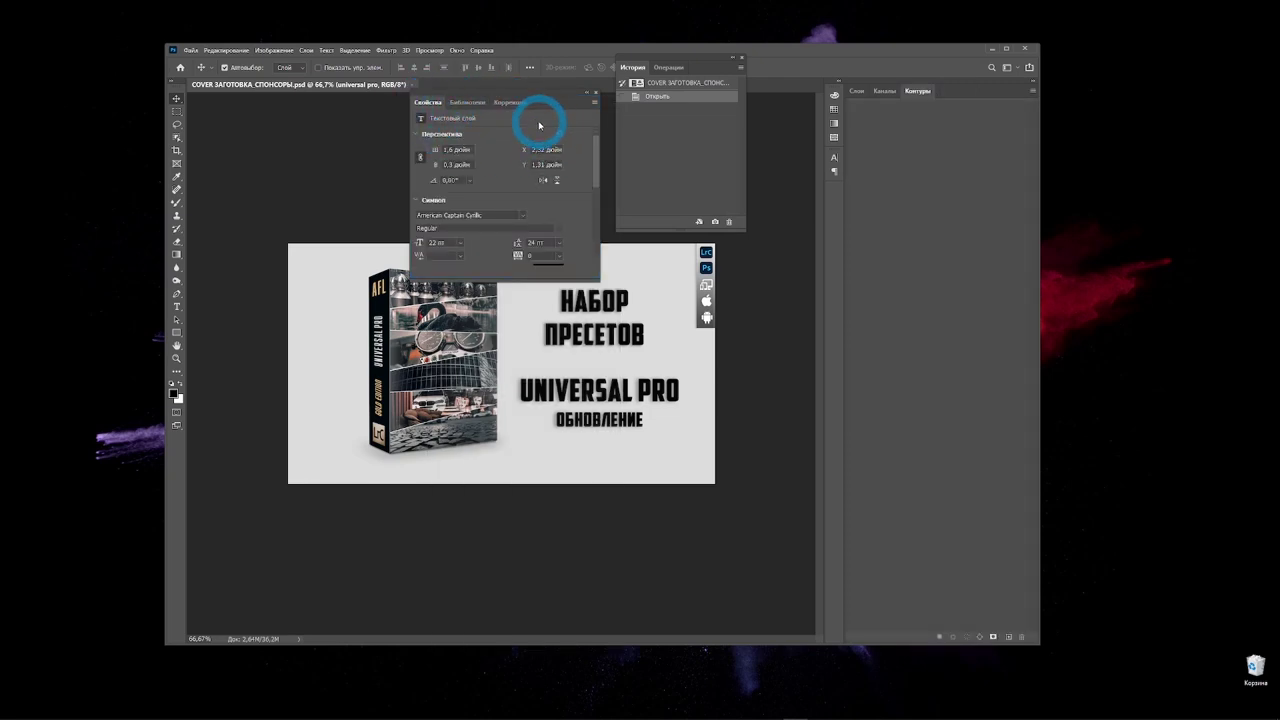
Browse the group's Libraries, Adjustments and Properties tabs, then move the group toward the right dock
click(470, 103)
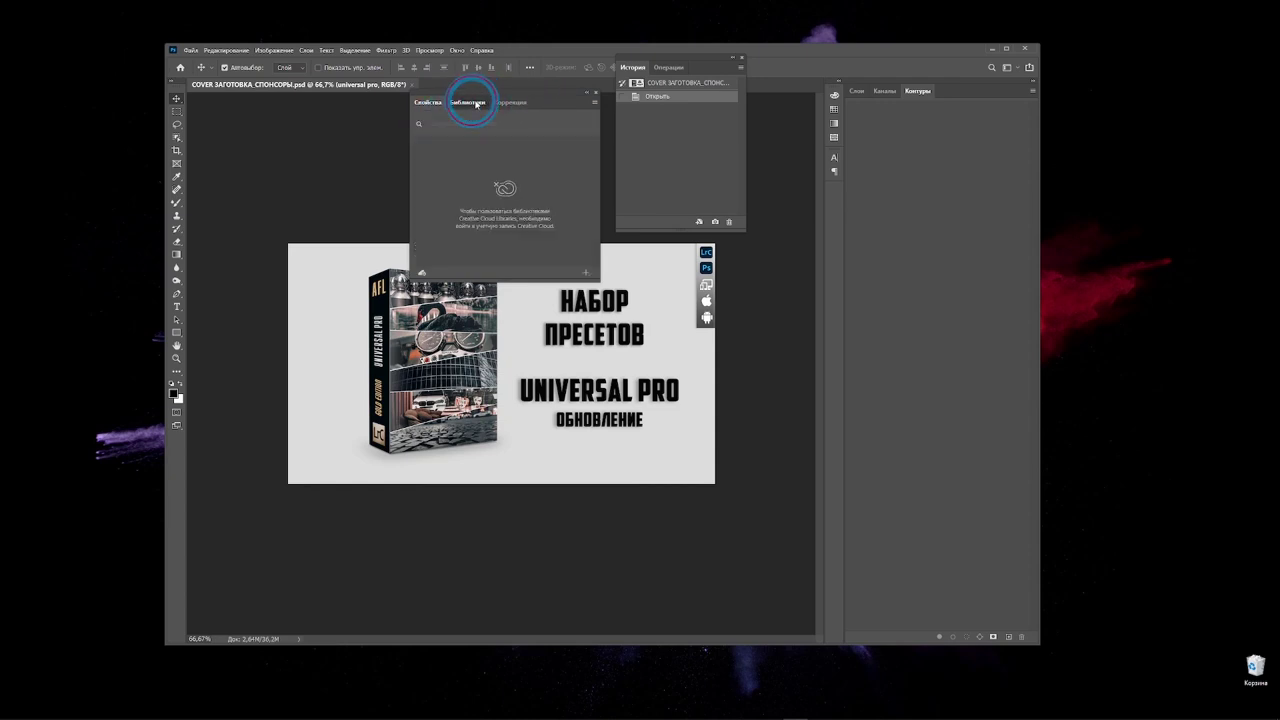
click(508, 103)
click(430, 103)
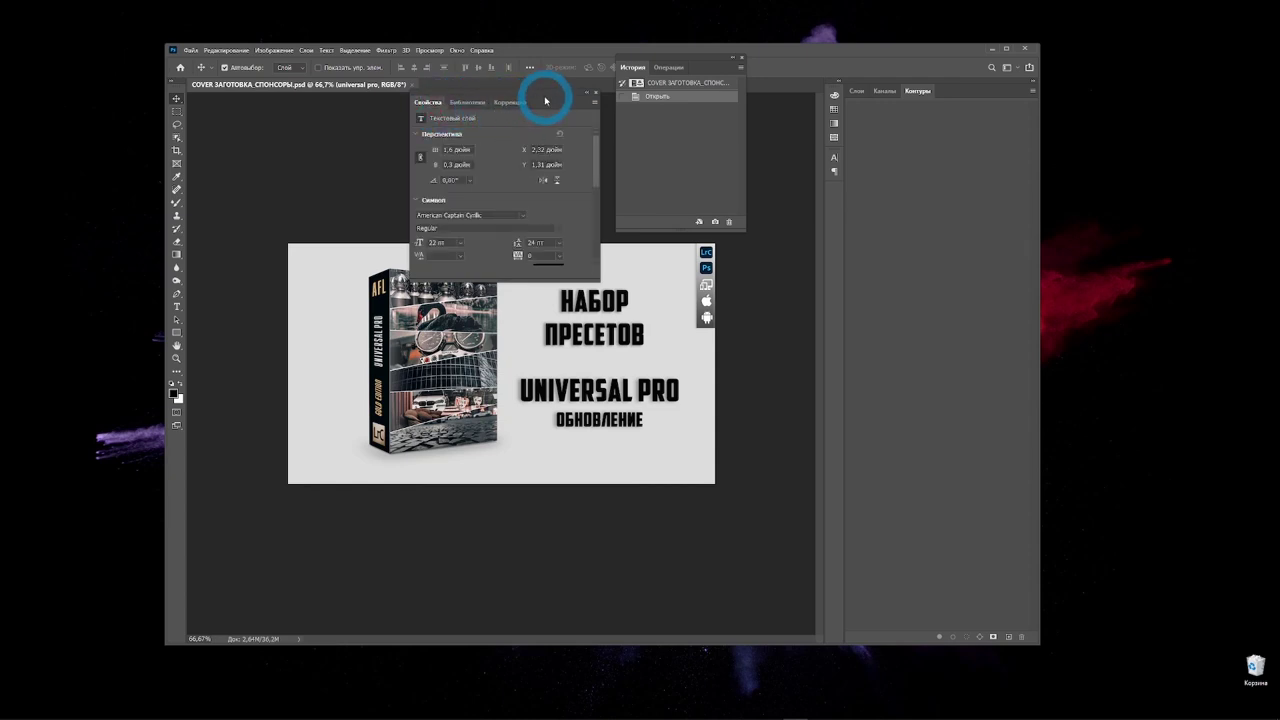
drag(545, 100, 971, 88)
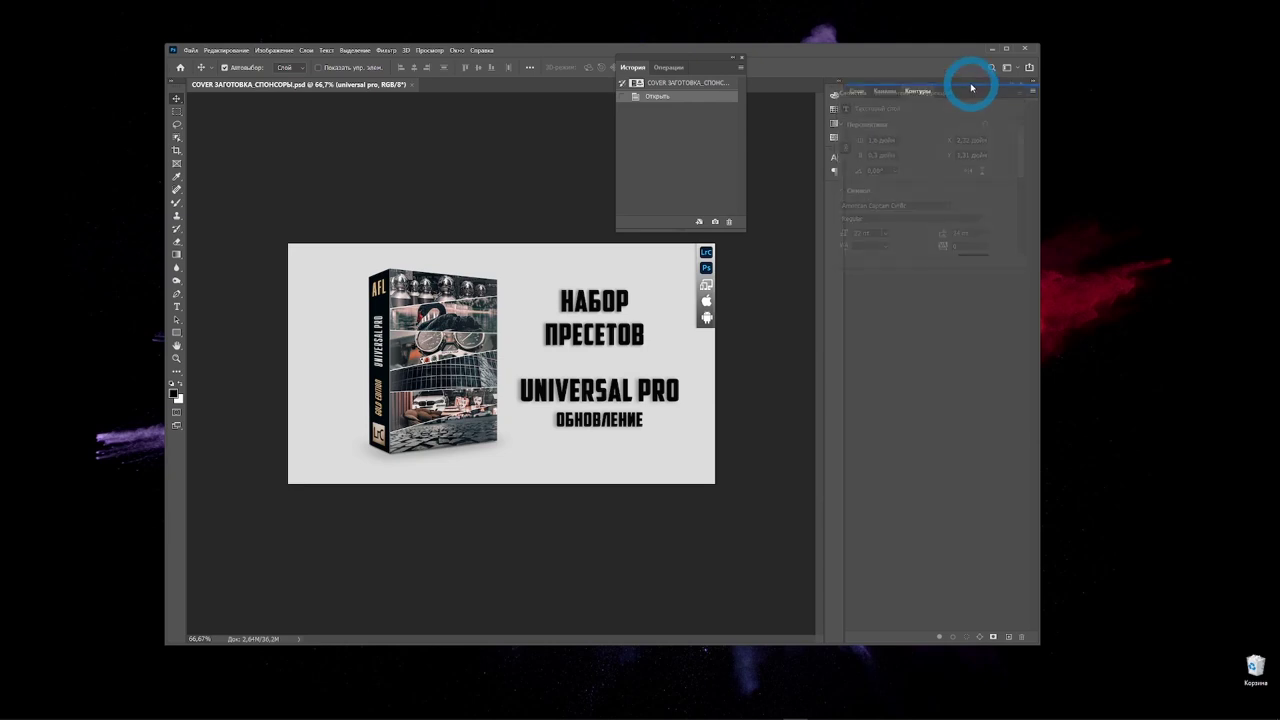
Dock the Properties group above Layers and History at the top of the right column
click(864, 282)
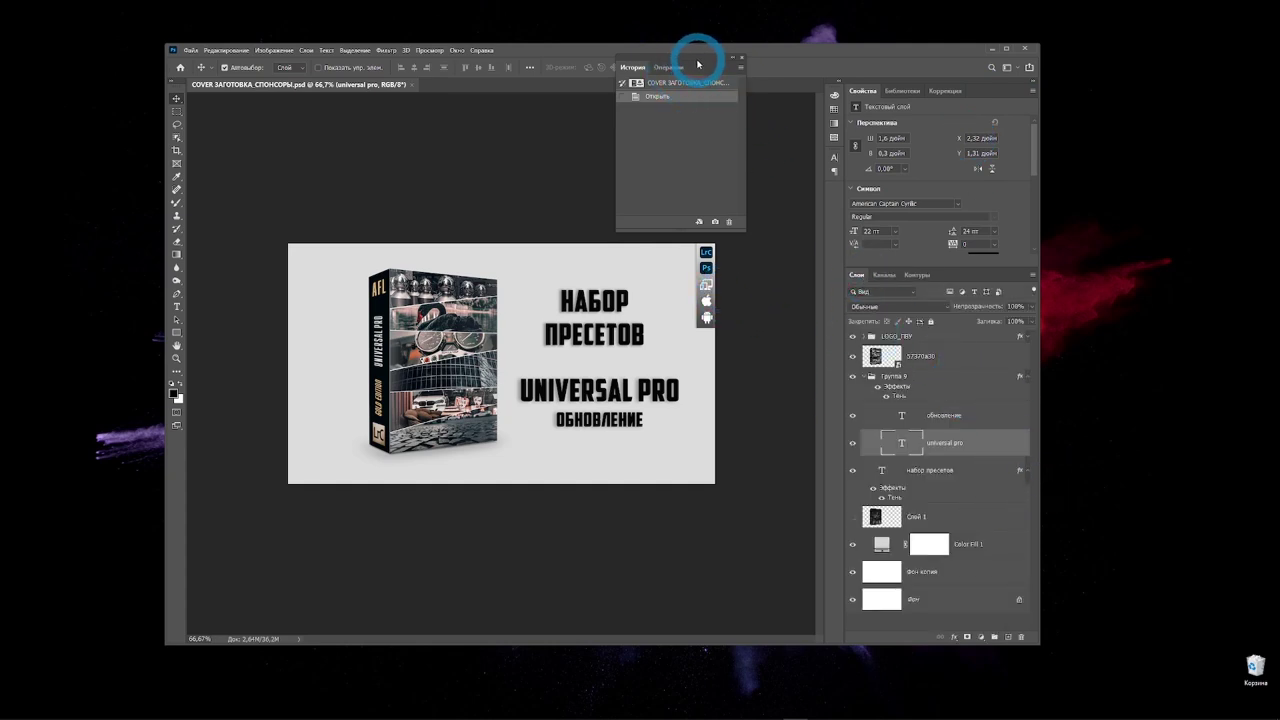
mouse_move(698, 65)
mouse_down()
mouse_move(946, 93)
mouse_move(946, 82)
mouse_up()
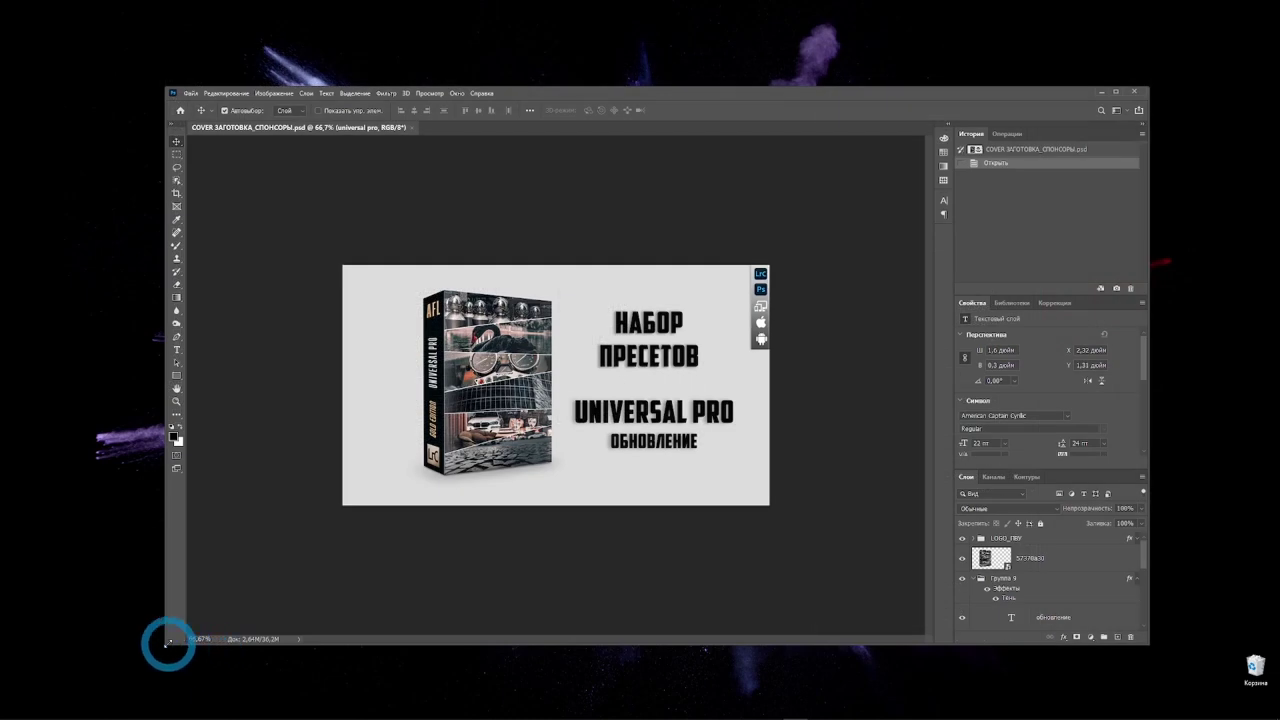
Resize the Photoshop window from its bottom-left corner, then maximize it to fill the screen
drag(168, 646, 75, 658)
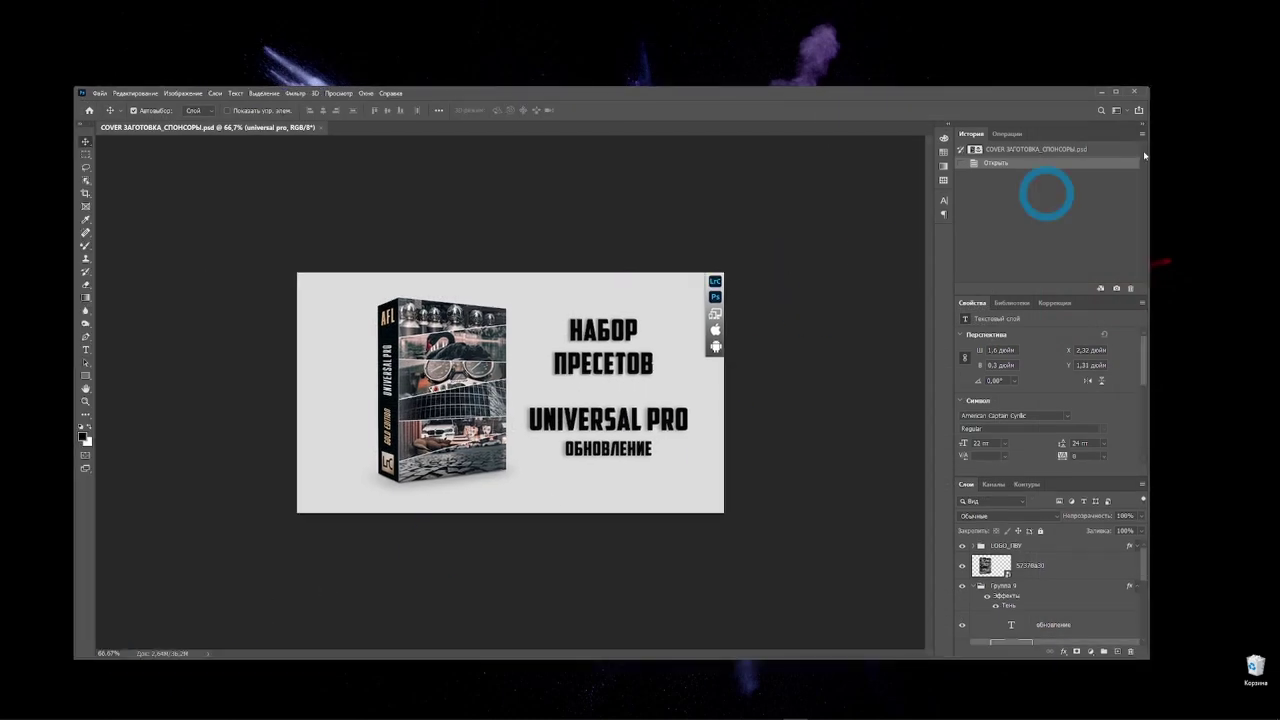
click(1114, 92)
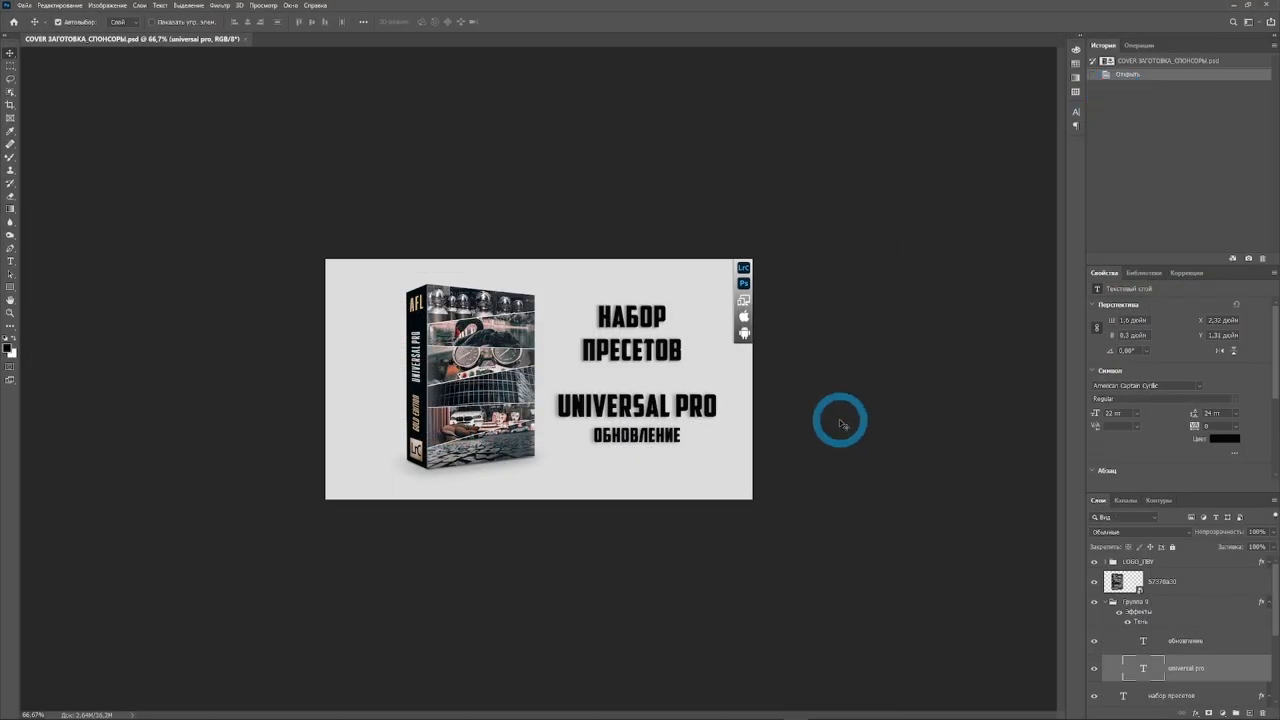